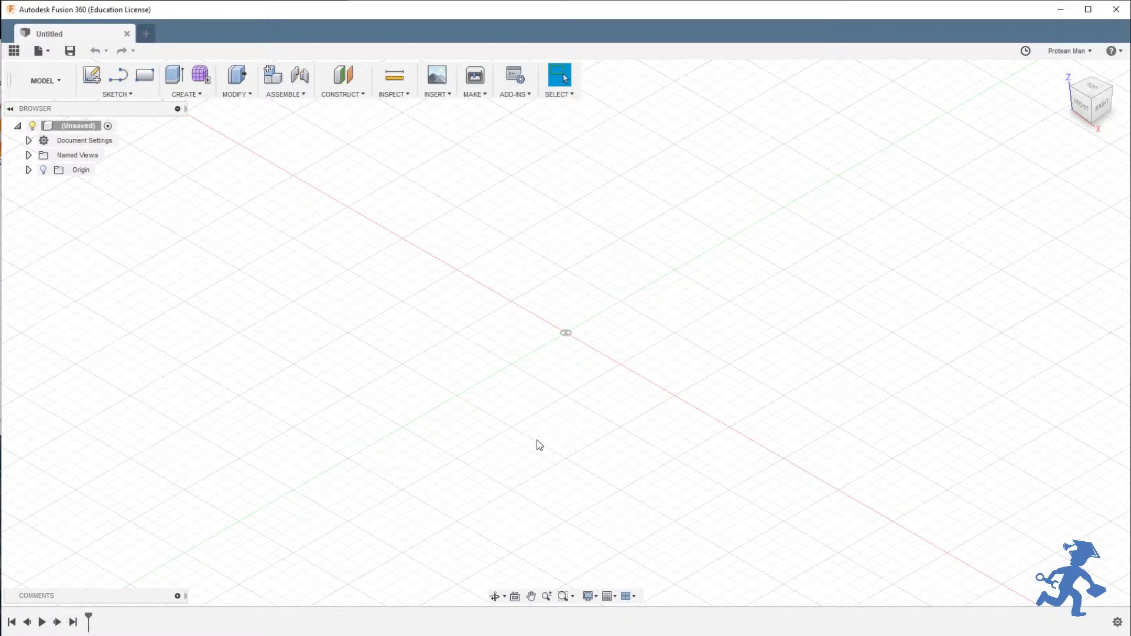
{"action": "left_click", "coordinate": [46, 81]}
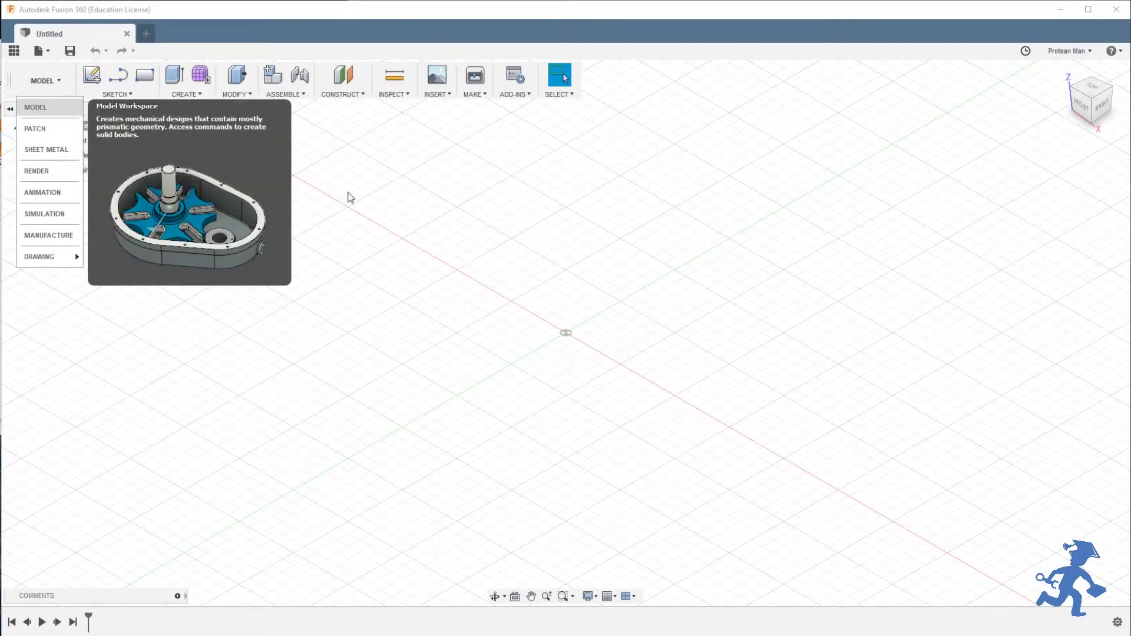
{"action": "left_click", "coordinate": [349, 195]}
{"action": "left_click", "coordinate": [54, 75]}
{"action": "left_click", "coordinate": [383, 178]}
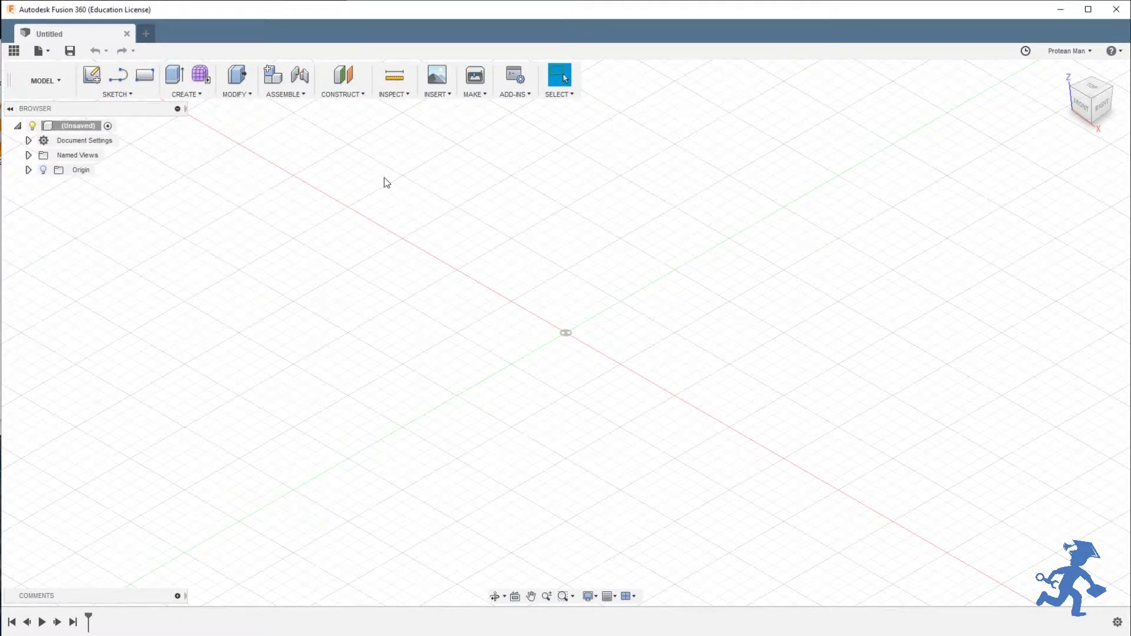
{"action": "left_click", "coordinate": [197, 94]}
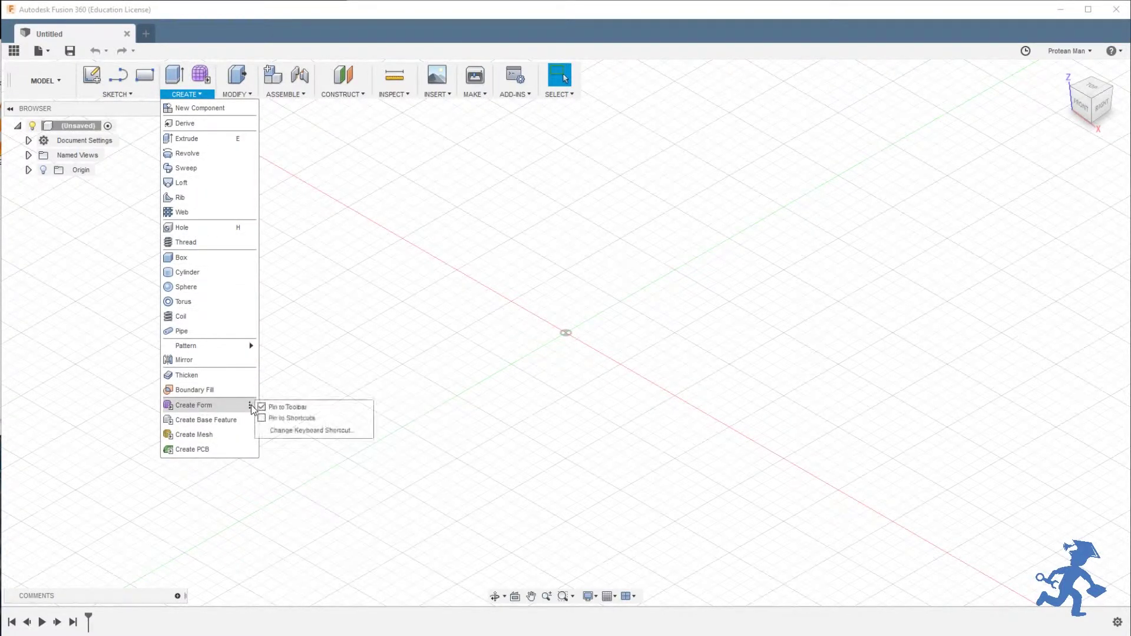
Add a first Form feature, dismiss the Sculpt Environment notice, and return to the Model workspace.
{"action": "left_click", "coordinate": [307, 333]}
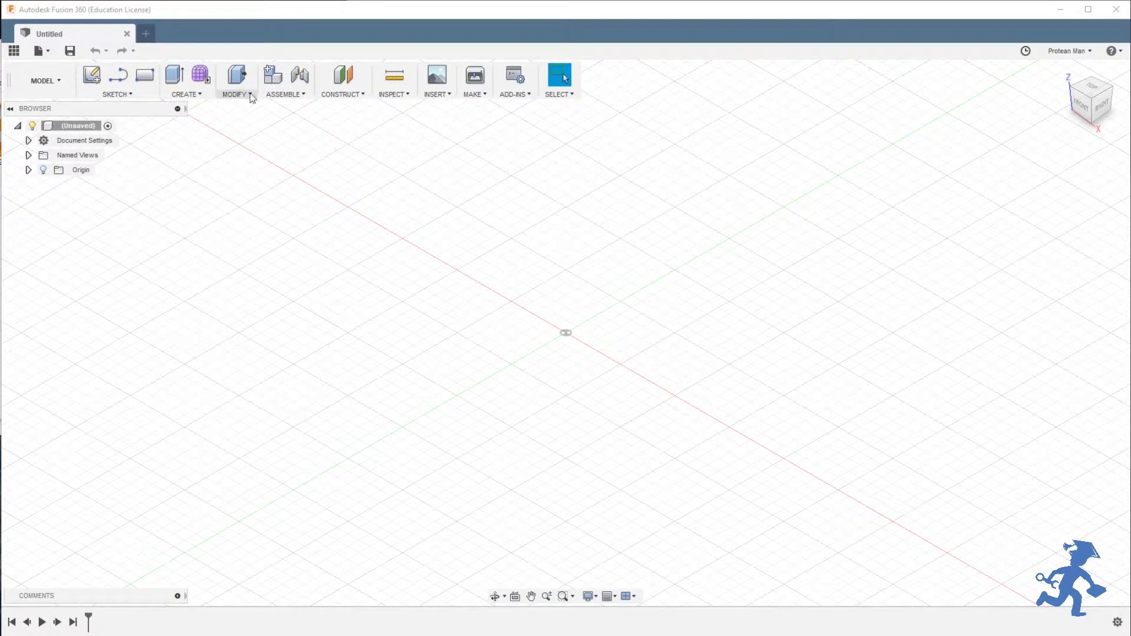
{"action": "left_click", "coordinate": [201, 77]}
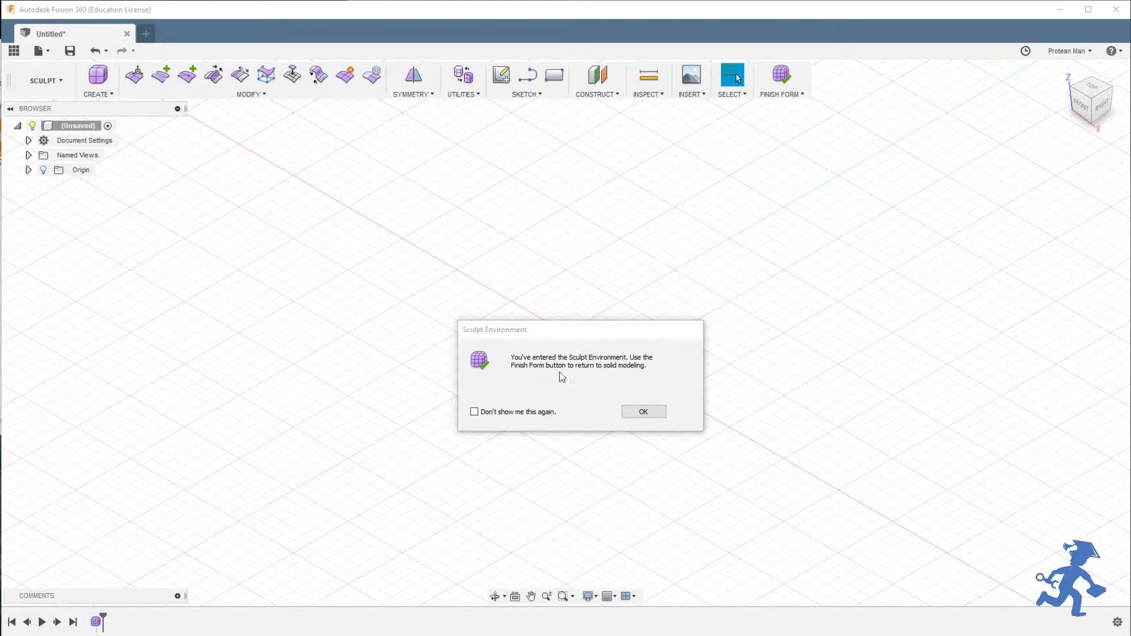
{"action": "left_click", "coordinate": [475, 411]}
{"action": "left_click", "coordinate": [475, 412]}
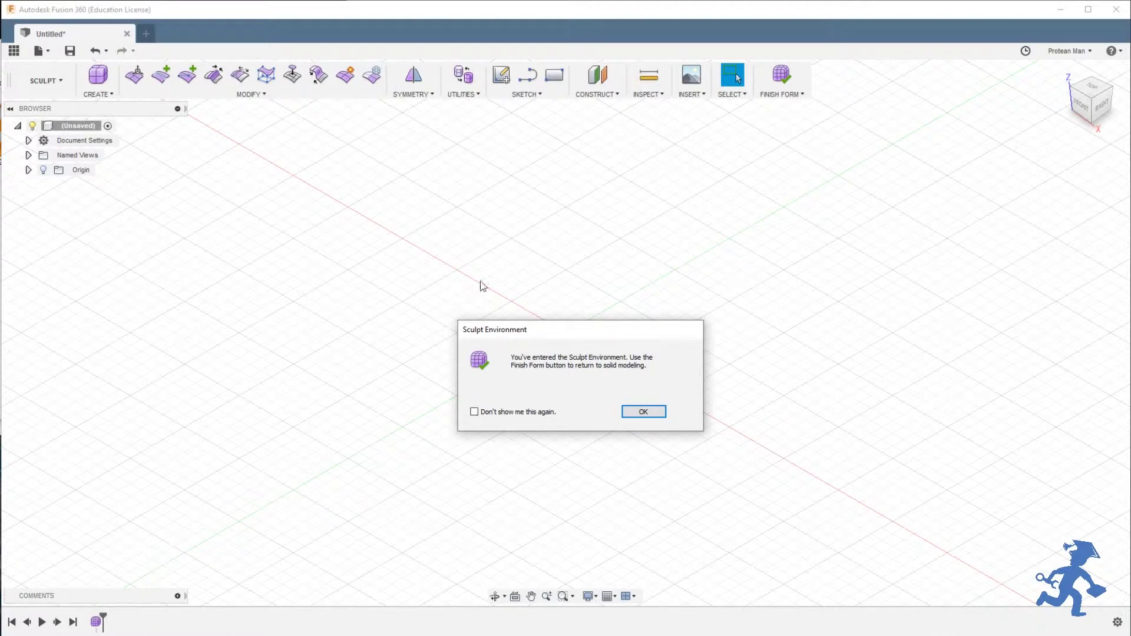
{"action": "left_click", "coordinate": [648, 413]}
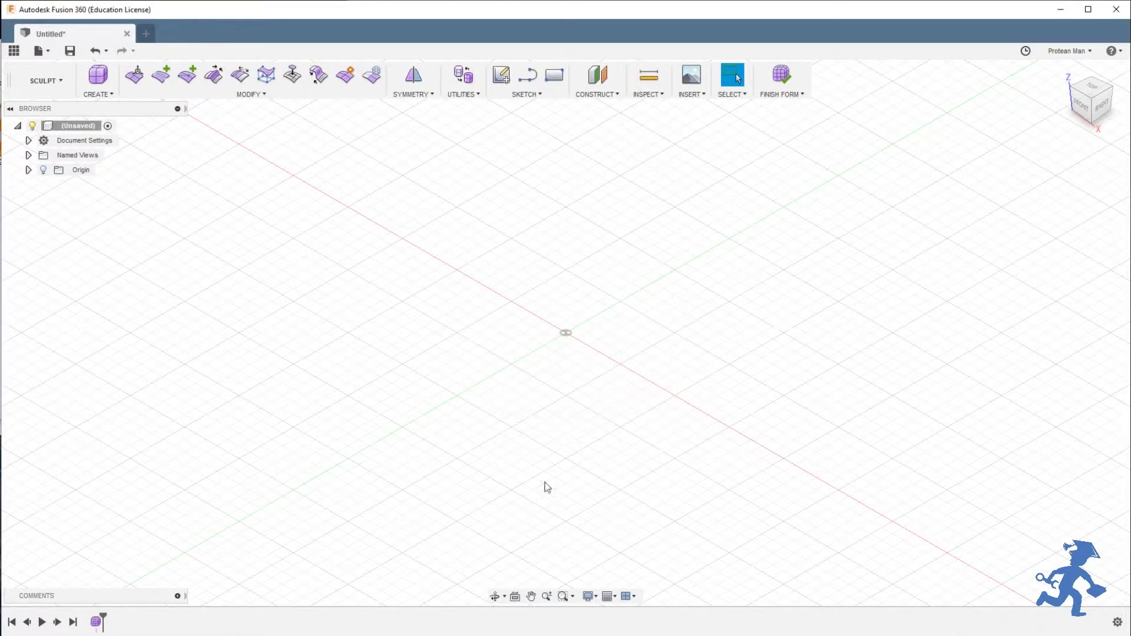
{"action": "left_click", "coordinate": [46, 81]}
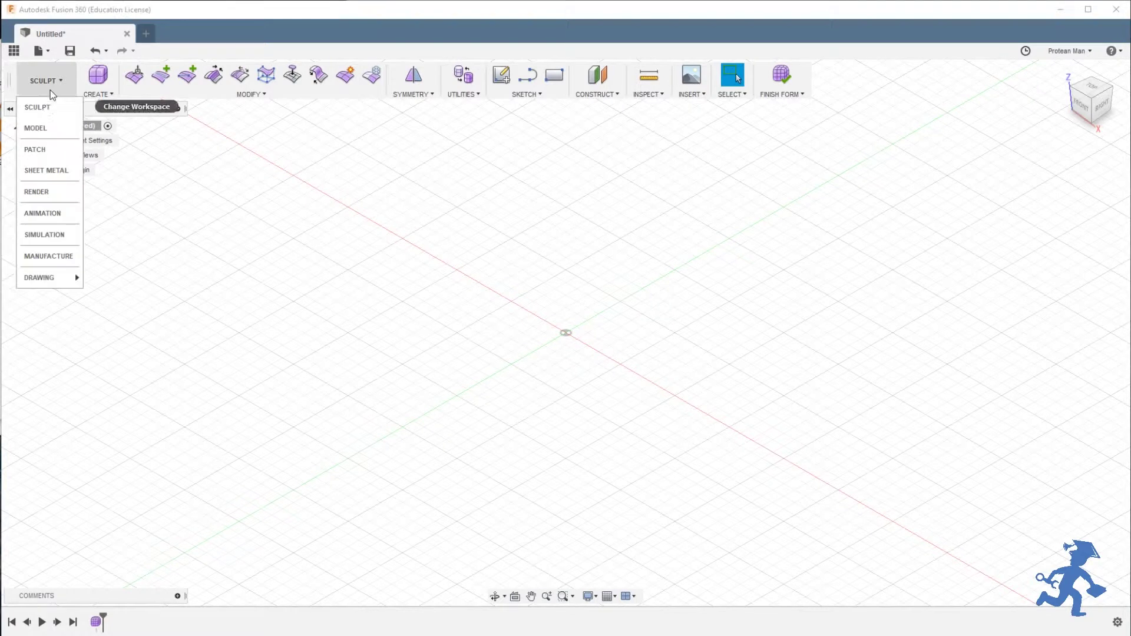
{"action": "left_click", "coordinate": [37, 128]}
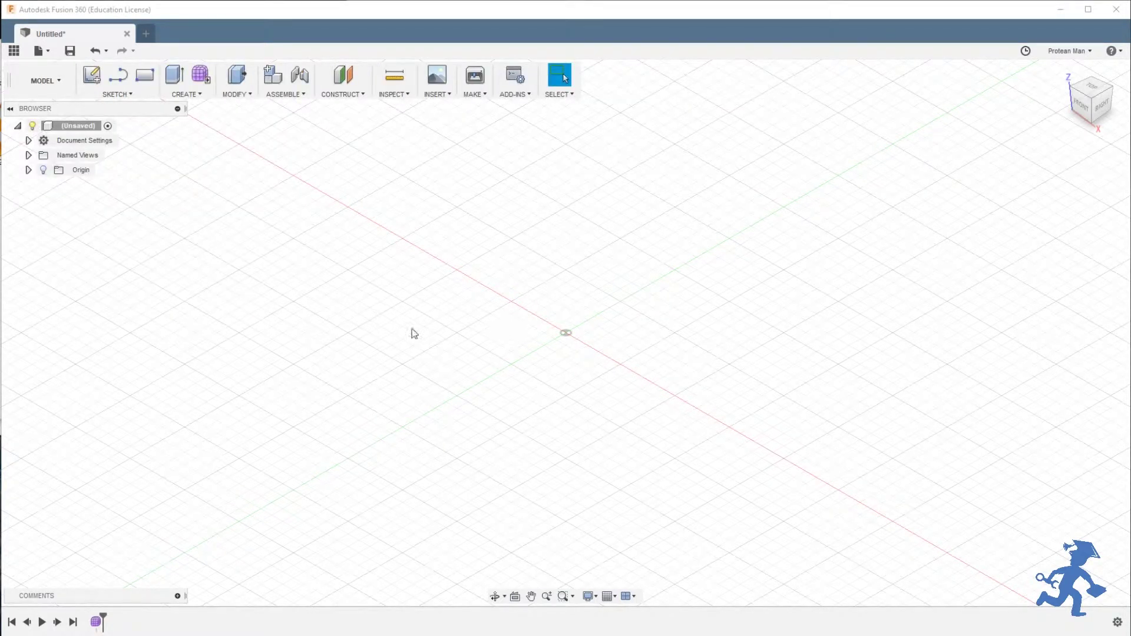
Add a second Form feature, dismiss the notice, and switch back to Model.
{"action": "left_click", "coordinate": [200, 75]}
{"action": "left_click", "coordinate": [648, 433]}
{"action": "left_click", "coordinate": [46, 80]}
{"action": "left_click", "coordinate": [38, 115]}
{"action": "left_click", "coordinate": [46, 81]}
{"action": "left_click", "coordinate": [37, 127]}
{"action": "left_click", "coordinate": [48, 79]}
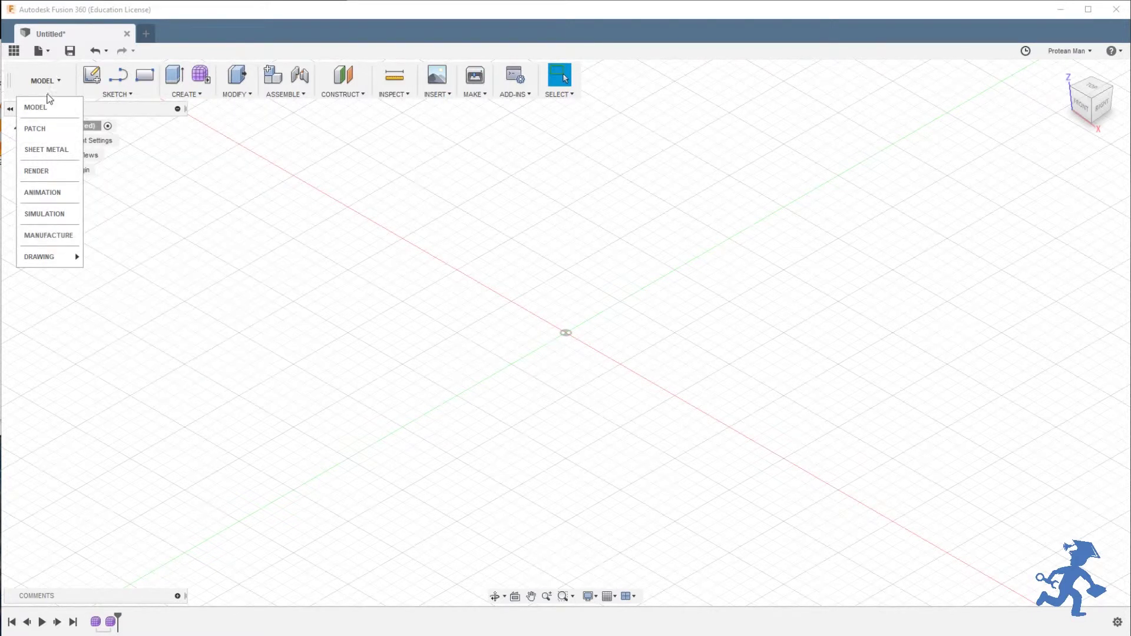
{"action": "left_click", "coordinate": [378, 217]}
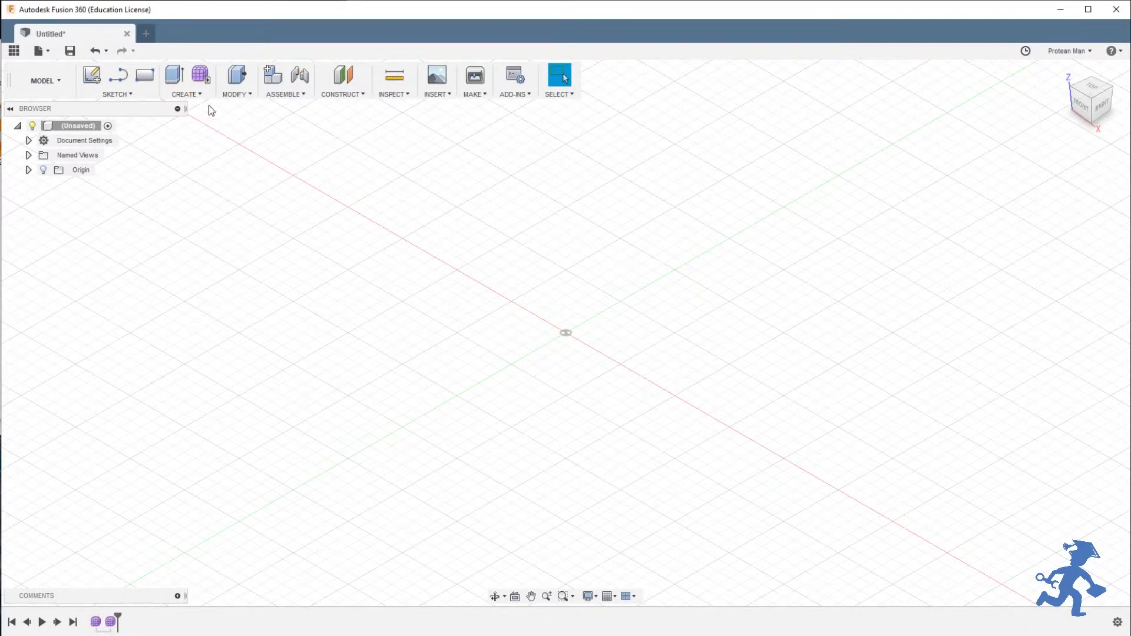
Create a third Form feature, dismiss the Sculpt notice with OK, and choose the MODEL workspace.
{"action": "left_click", "coordinate": [203, 75]}
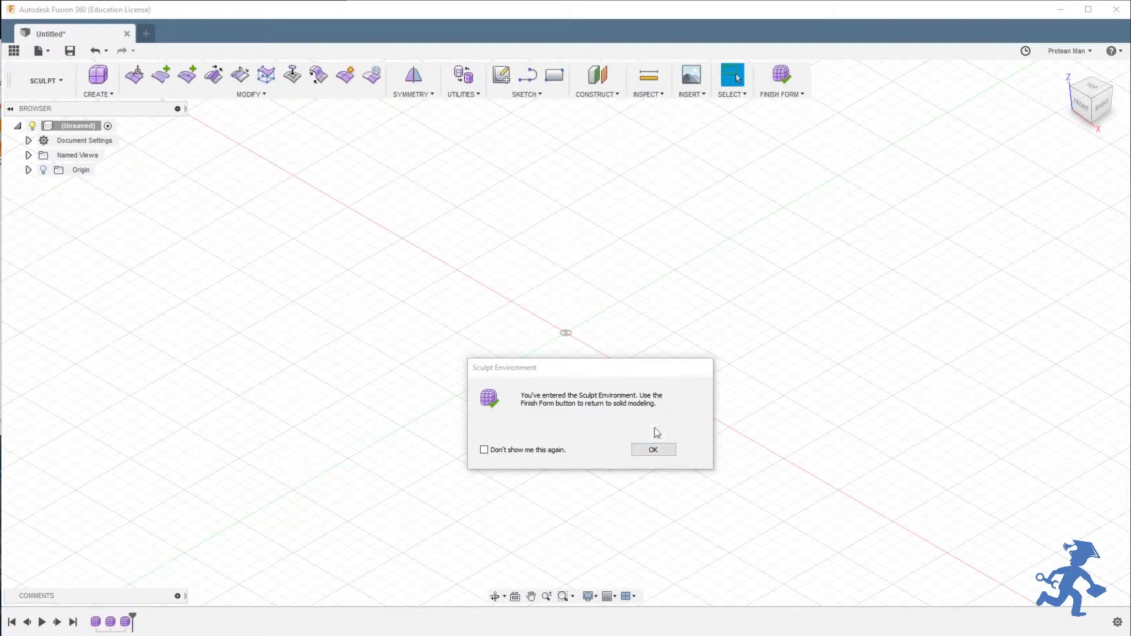
{"action": "left_click", "coordinate": [653, 450]}
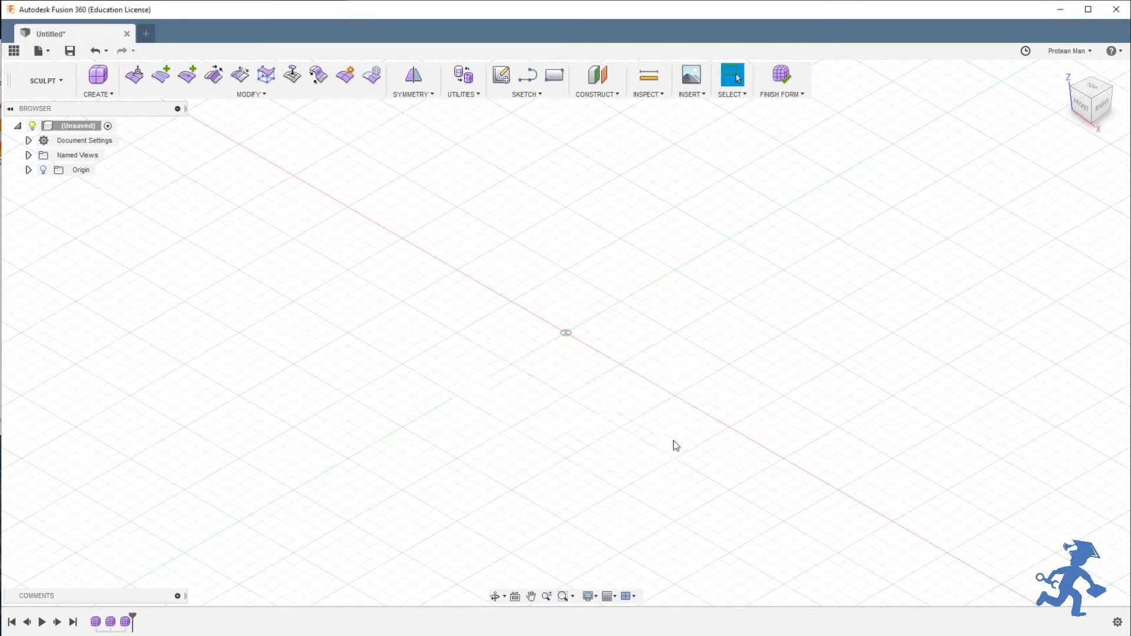
{"action": "left_click", "coordinate": [38, 76]}
{"action": "left_click", "coordinate": [46, 81]}
{"action": "left_click", "coordinate": [41, 127]}
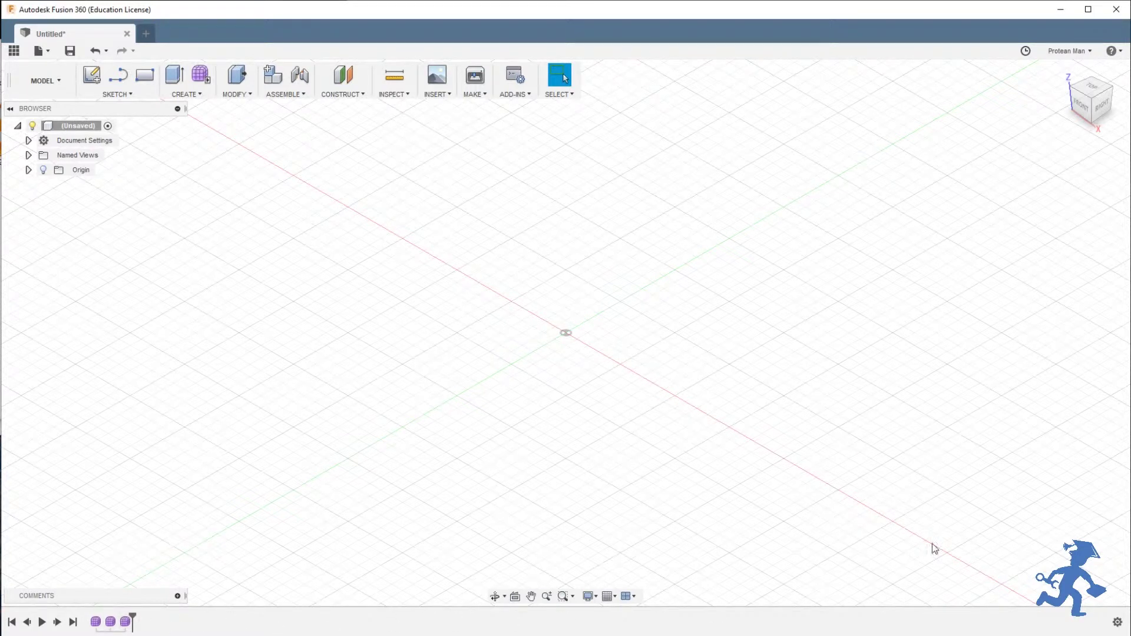
Set the design to Do not capture Design History and confirm removing the timeline with Continue.
{"action": "left_click", "coordinate": [1117, 623]}
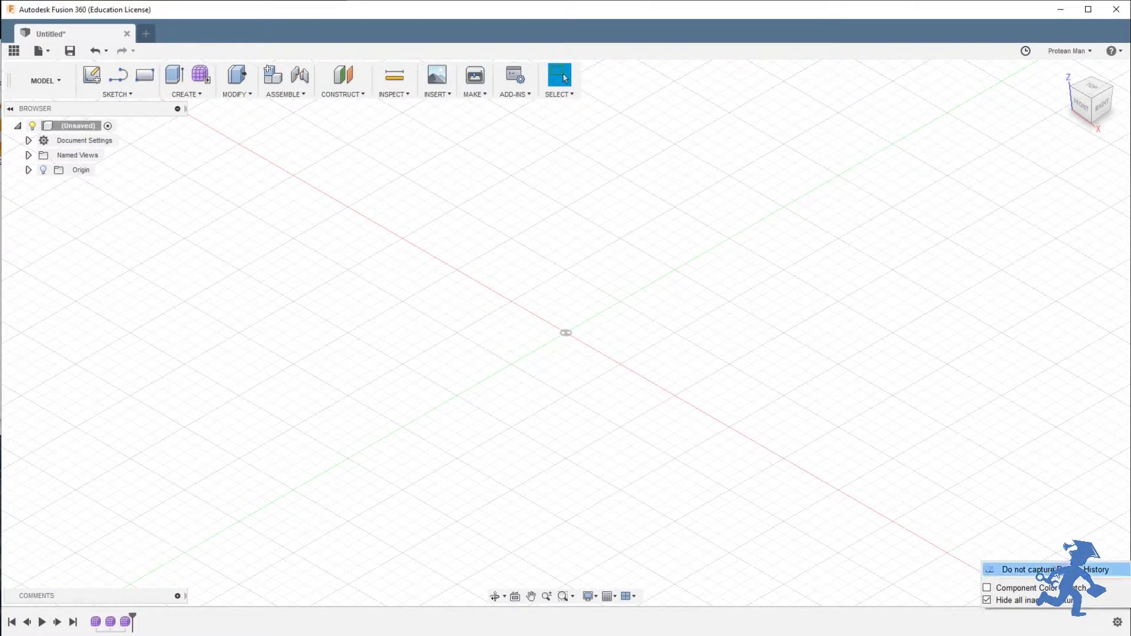
{"action": "left_click", "coordinate": [1037, 570]}
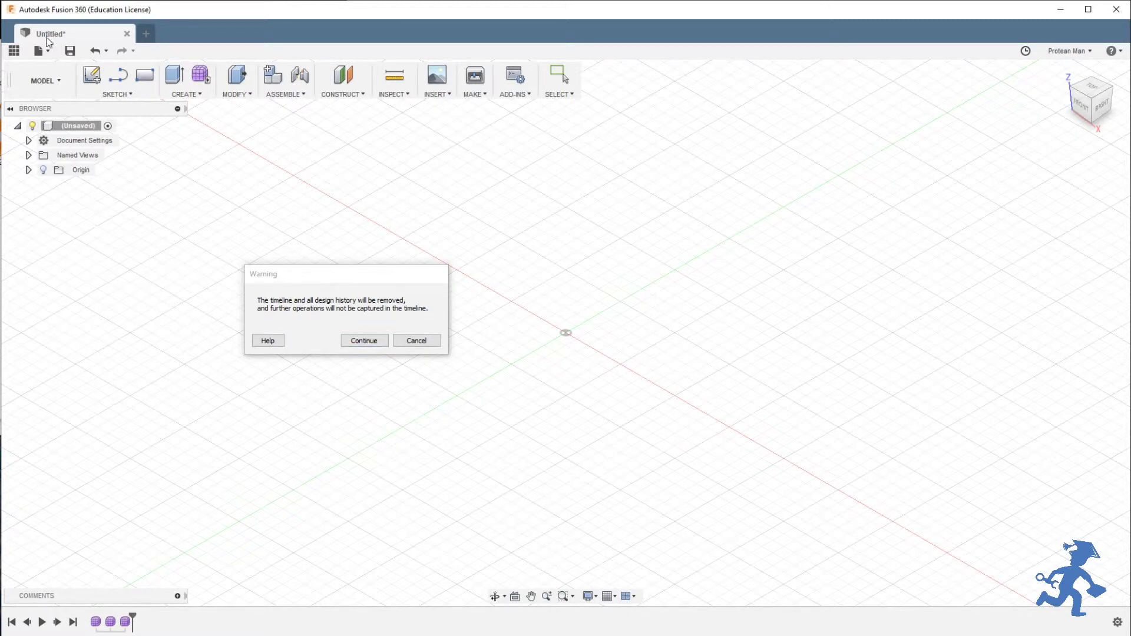
{"action": "left_click", "coordinate": [362, 342]}
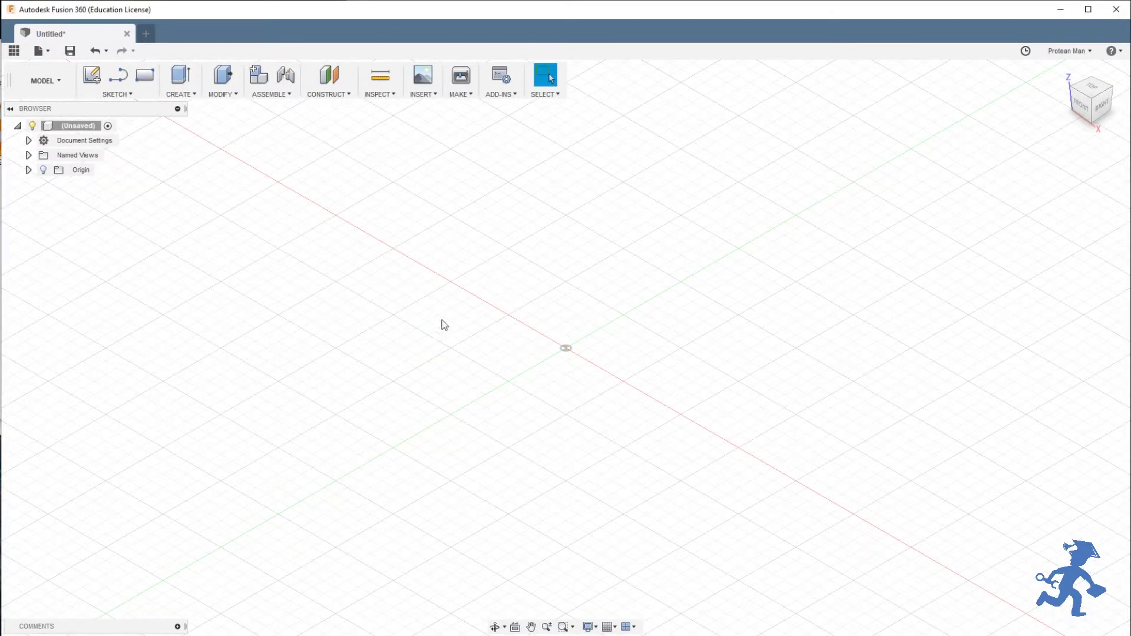
Turn Capture Design History on from the root component's context menu.
{"action": "left_click", "coordinate": [51, 80]}
{"action": "right_click", "coordinate": [63, 146]}
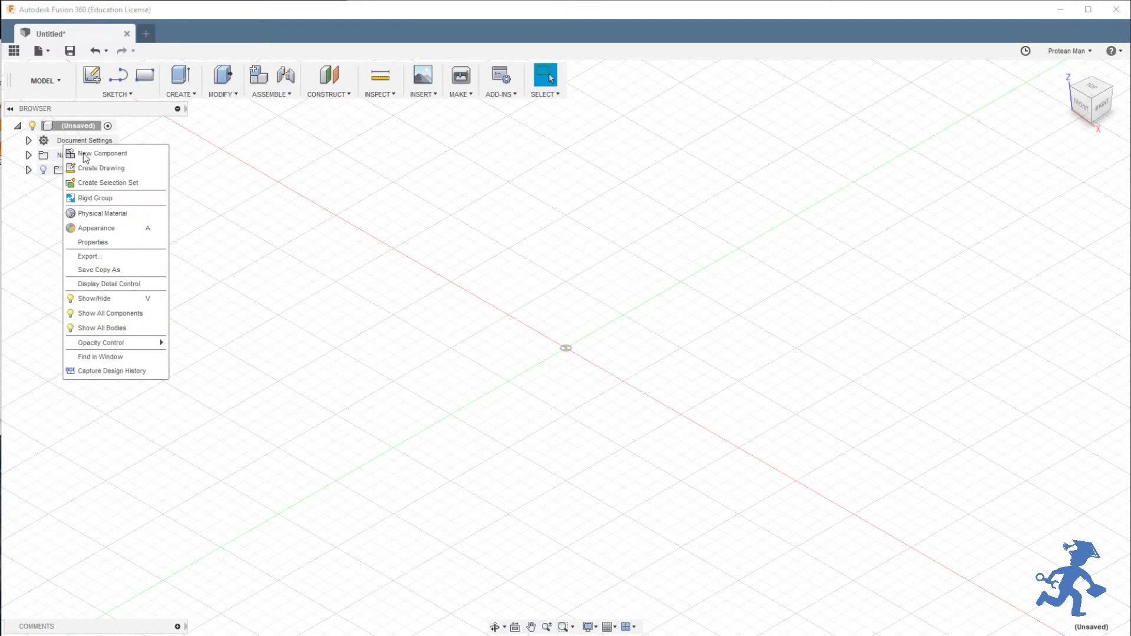
{"action": "left_click", "coordinate": [141, 371]}
Turn design history off again, confirm timeline removal, and inspect Document Settings.
{"action": "right_click", "coordinate": [110, 145]}
{"action": "left_click", "coordinate": [142, 383]}
{"action": "left_click", "coordinate": [357, 338]}
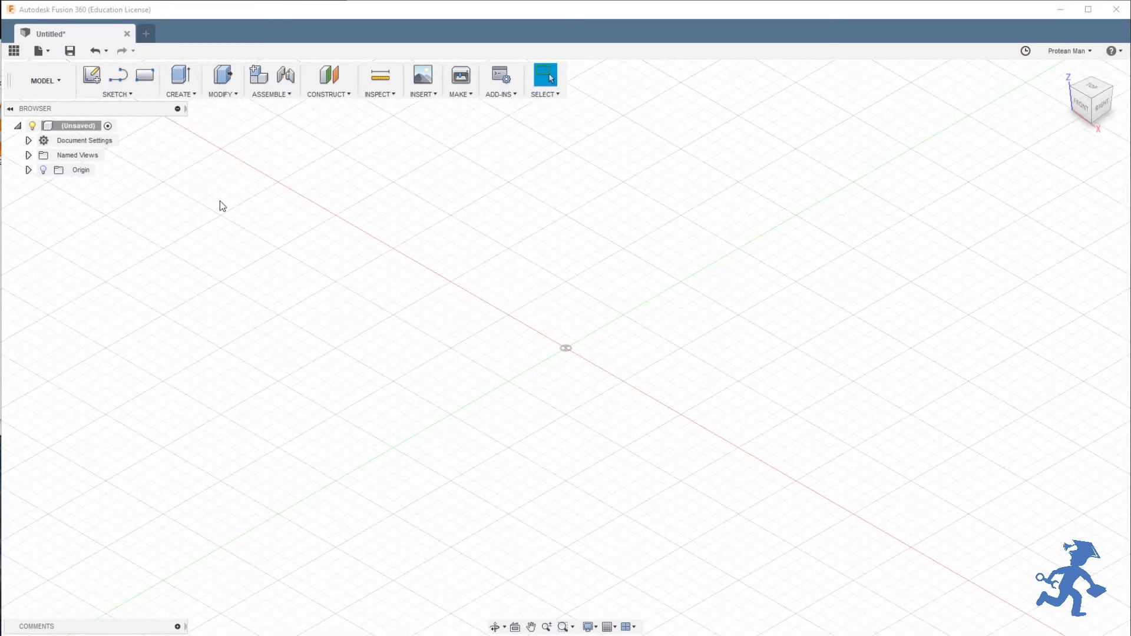
{"action": "left_click", "coordinate": [29, 140]}
{"action": "left_click", "coordinate": [29, 141]}
{"action": "right_click", "coordinate": [79, 136]}
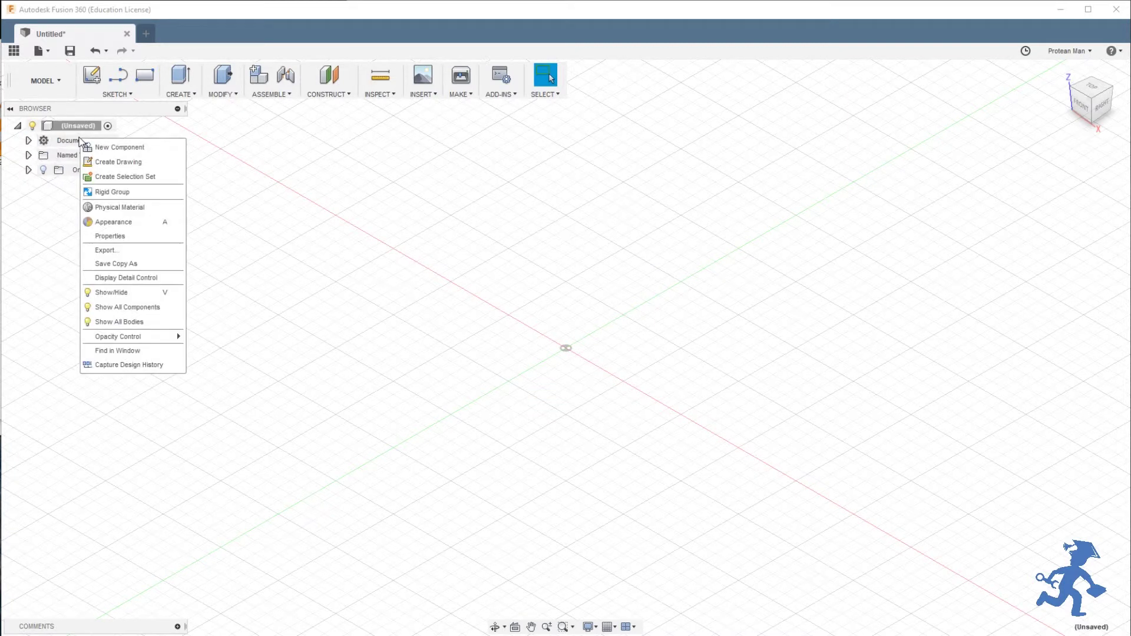
Re-enable design history capture and start a new Form feature, dismissing the Sculpt notice.
{"action": "left_click", "coordinate": [115, 363]}
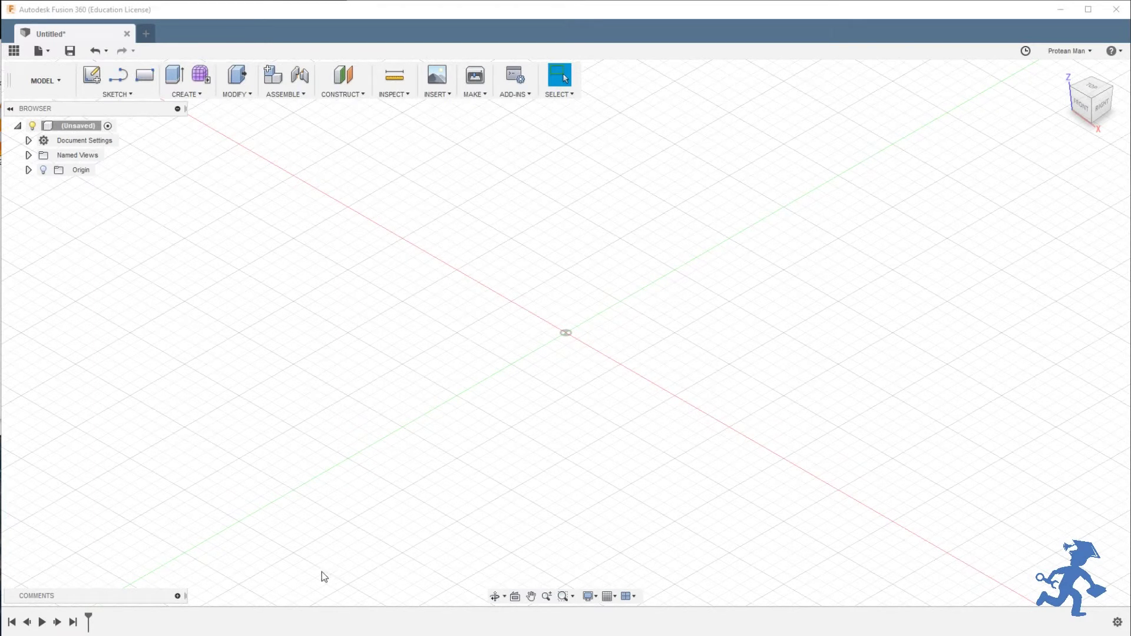
{"action": "left_click", "coordinate": [200, 74]}
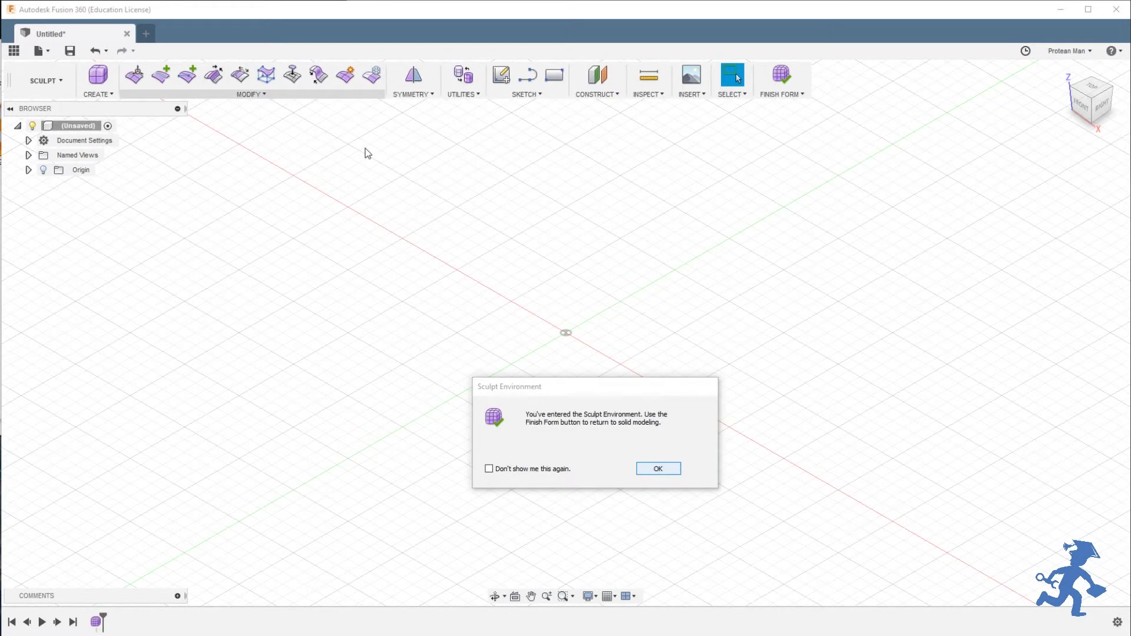
{"action": "left_click", "coordinate": [660, 473]}
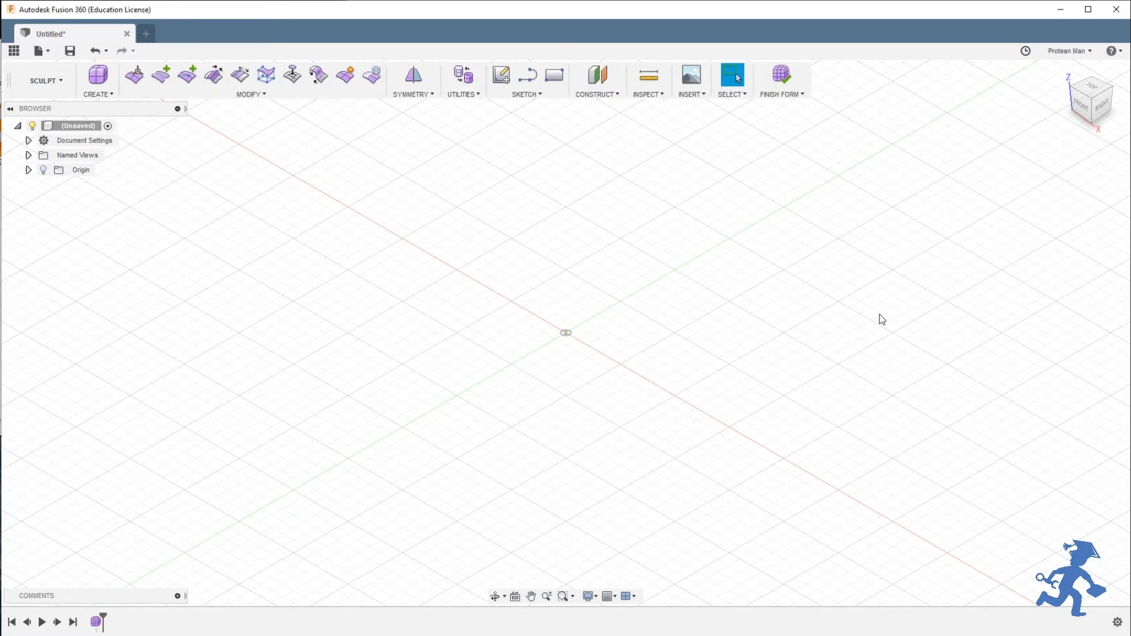